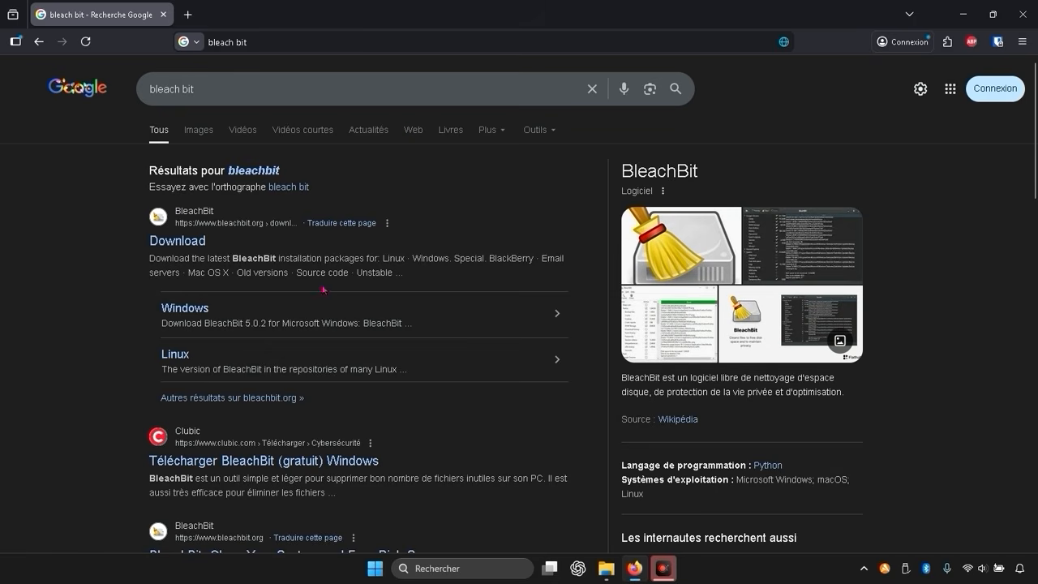
Step: Open BleachBit's official download page from the search results and go to its Windows packages
scroll(262, 312, "down", 2)
scroll(271, 271, "up", 2)
left_click(199, 241)
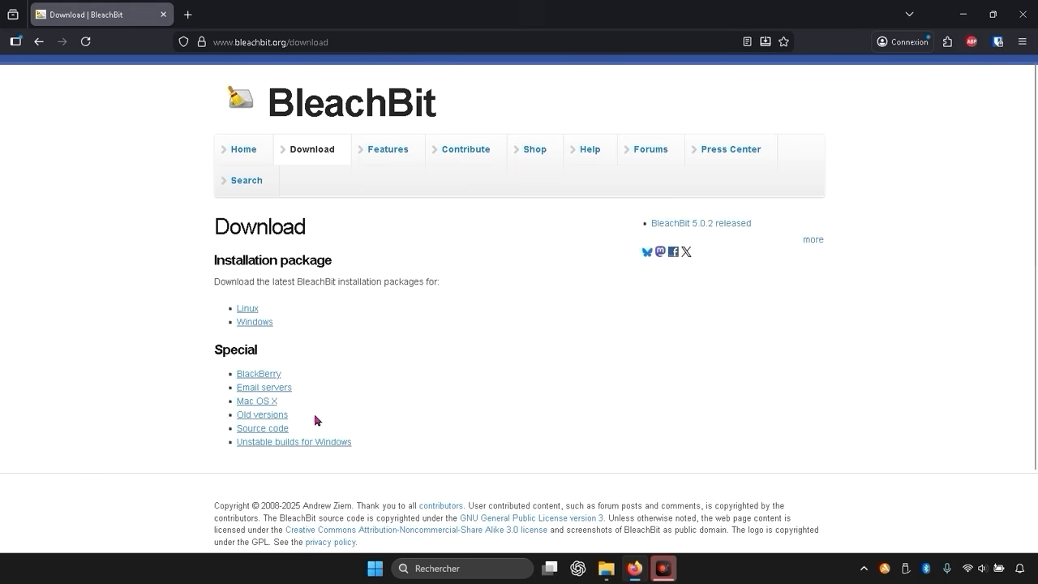
left_click(742, 242)
scroll(586, 371, "down", 2)
scroll(518, 365, "up", 2)
left_click(259, 323)
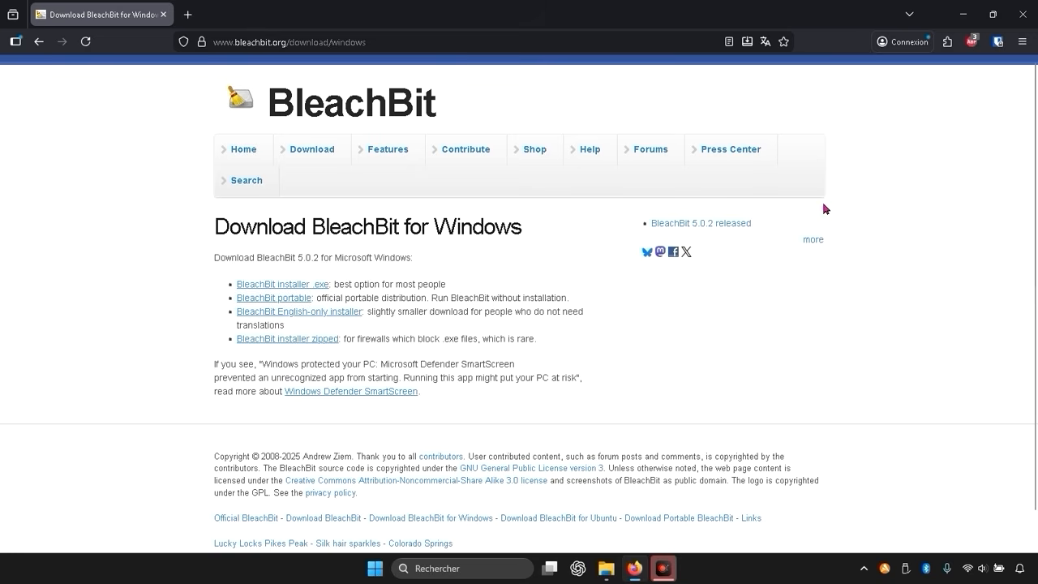
Step: Download the portable edition of BleachBit 5.0.2 for Windows
left_click(284, 299)
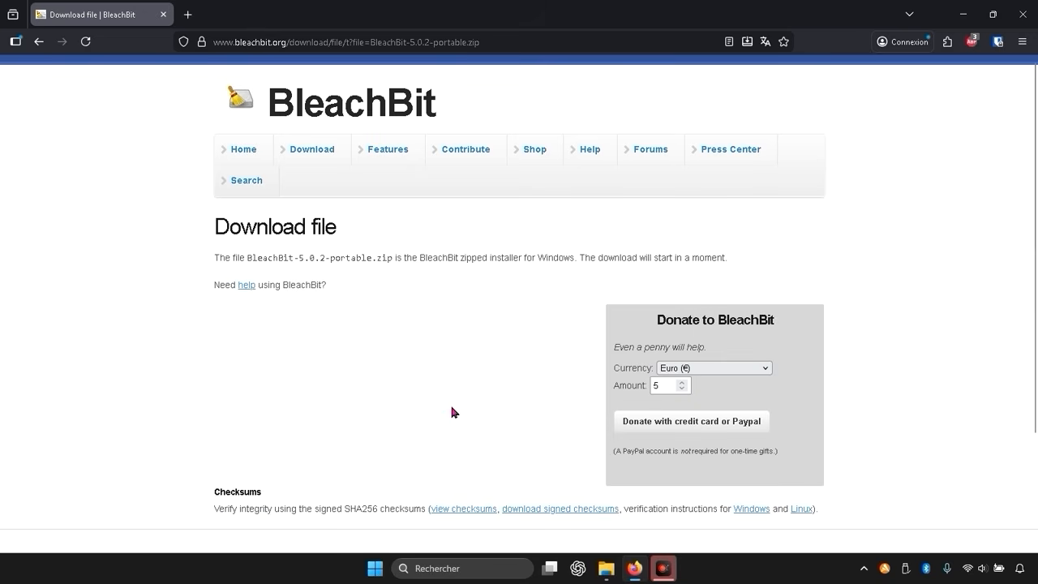
scroll(479, 378, "down", 3)
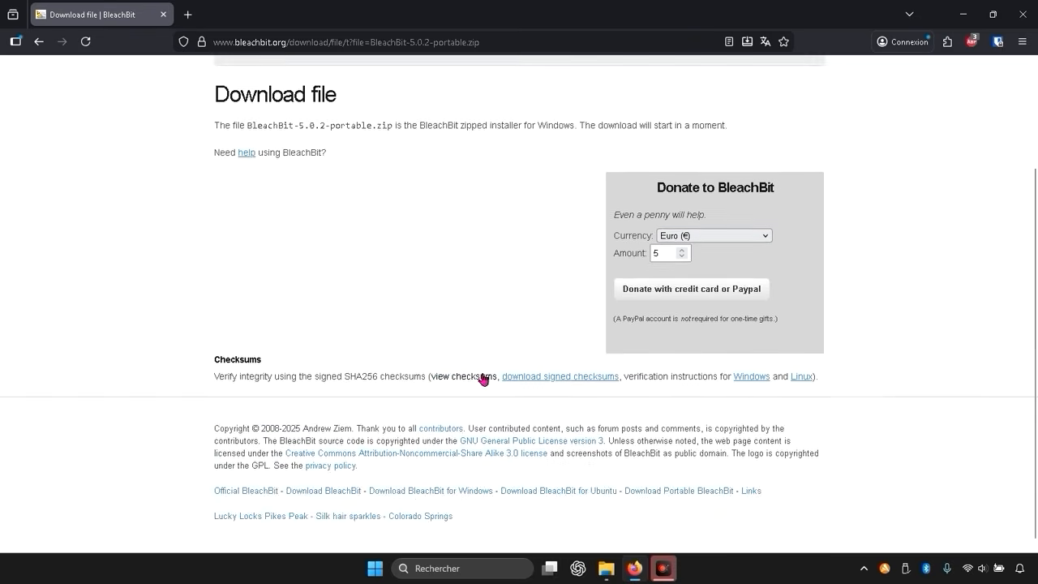
scroll(479, 379, "up", 3)
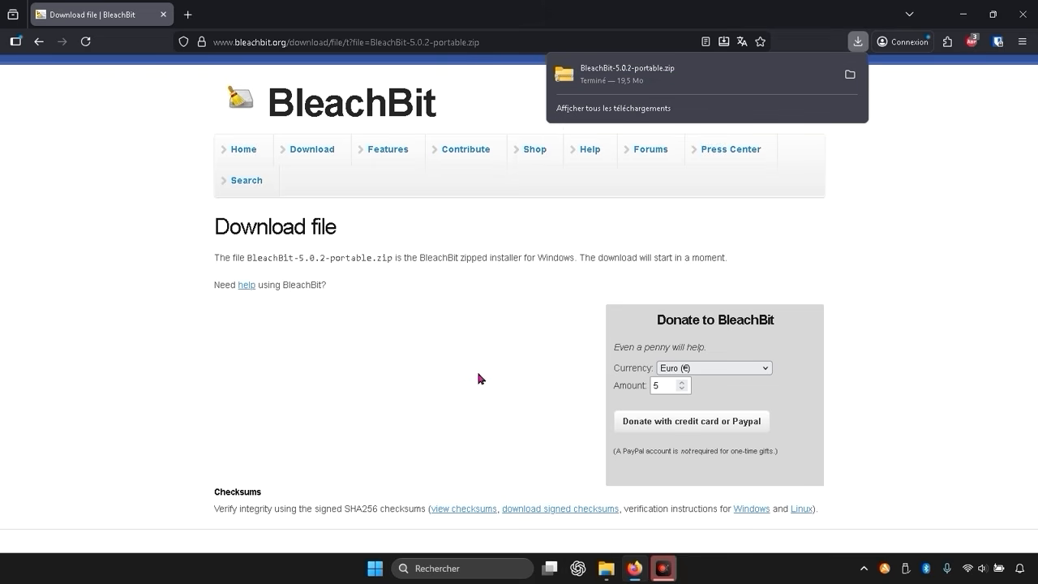
Step: Show BleachBit-5.0.2-portable.zip in its download folder and extract all its files to the suggested destination
left_click(849, 74)
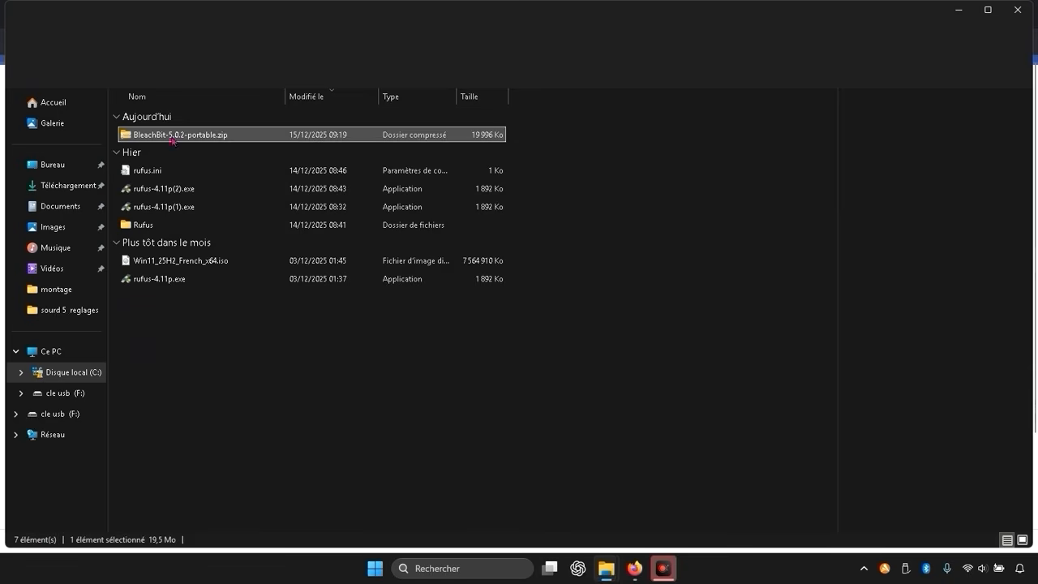
right_click(172, 136)
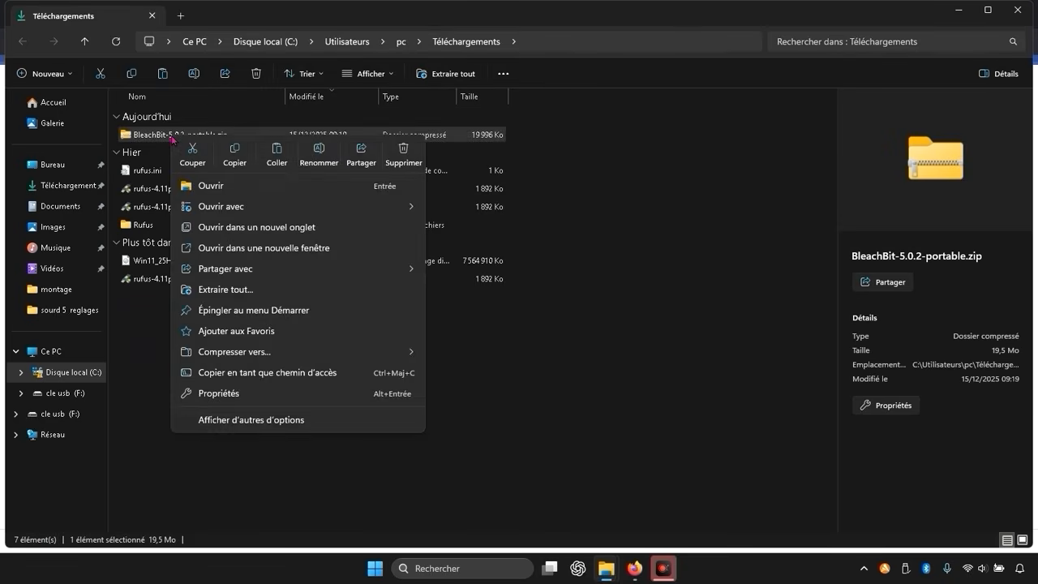
left_click(236, 287)
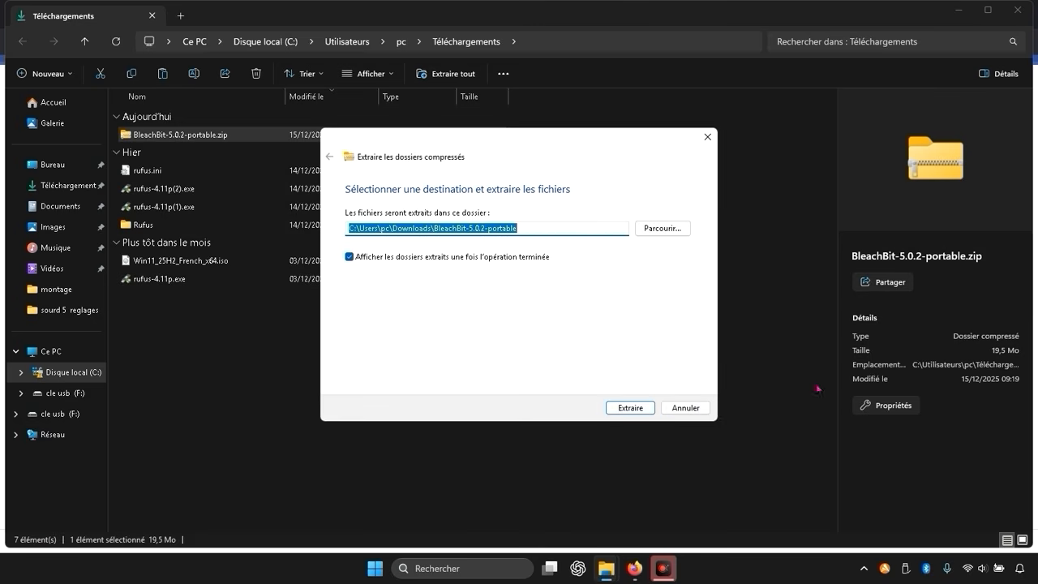
left_click(631, 408)
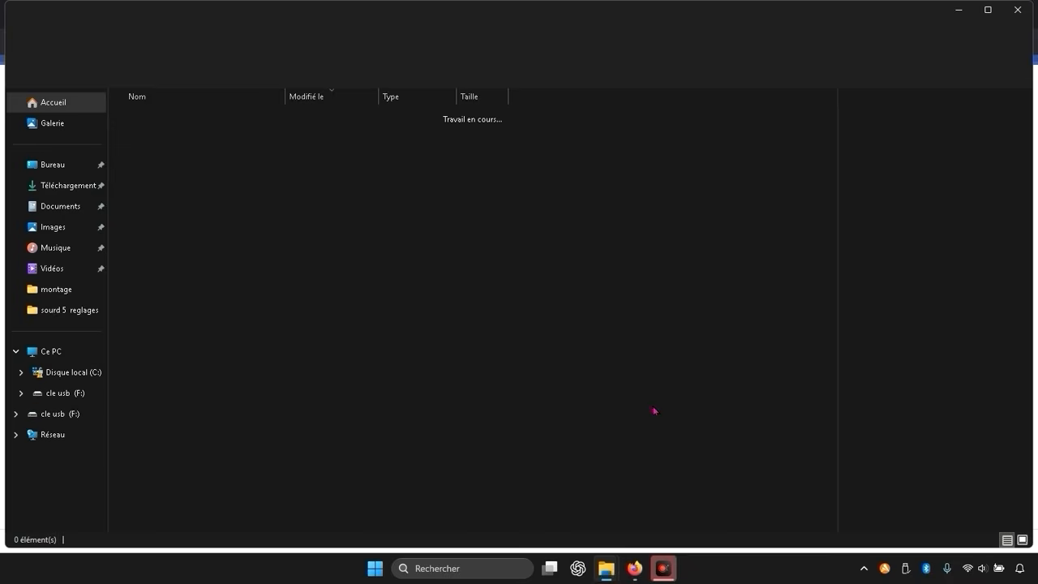
Step: Open the extracted BleachBit-Portable folder and launch bleachbit.exe
double_click(134, 132)
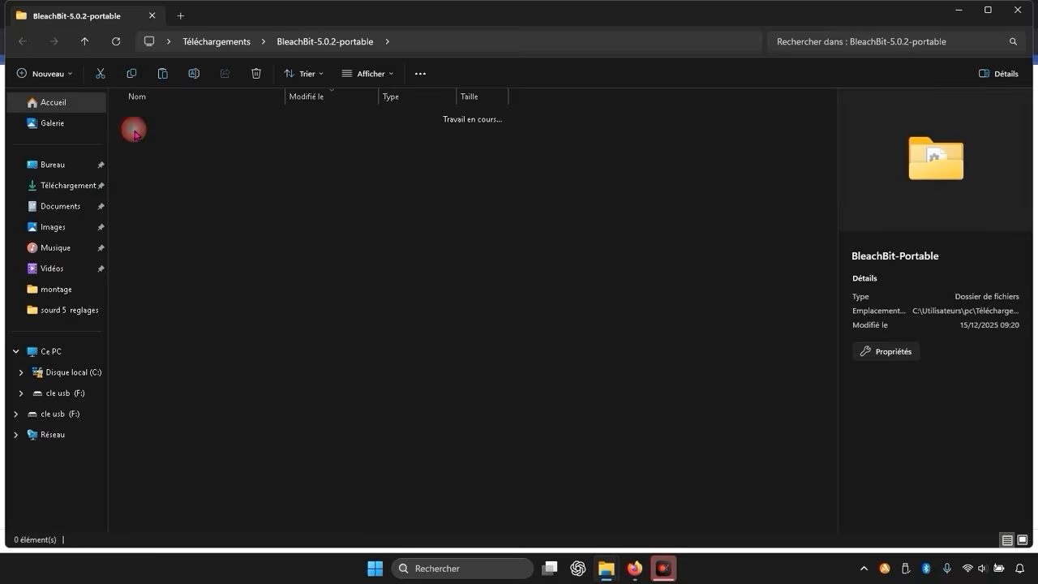
scroll(207, 257, "down", 15)
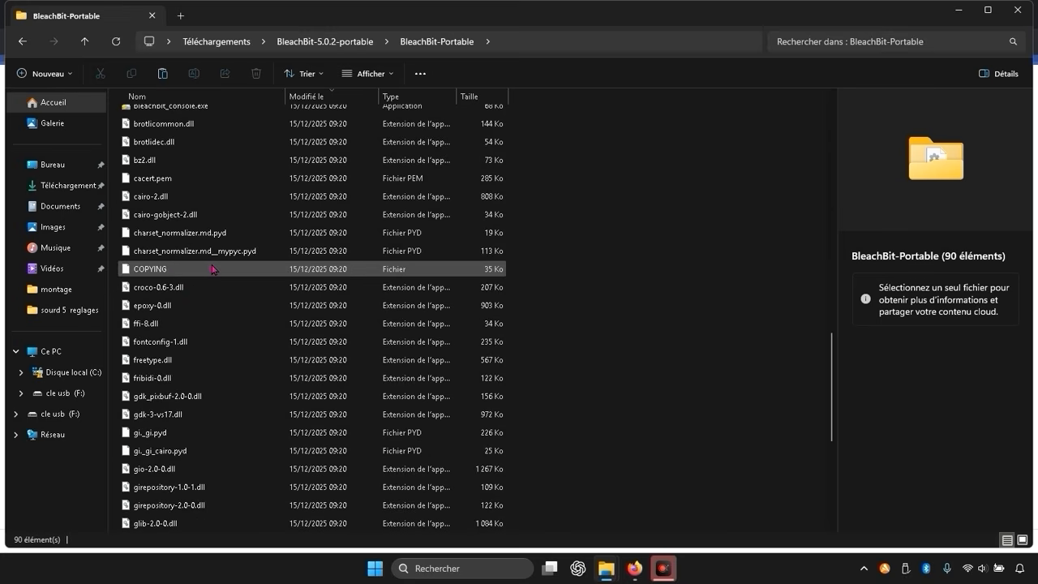
scroll(211, 268, "up", 8)
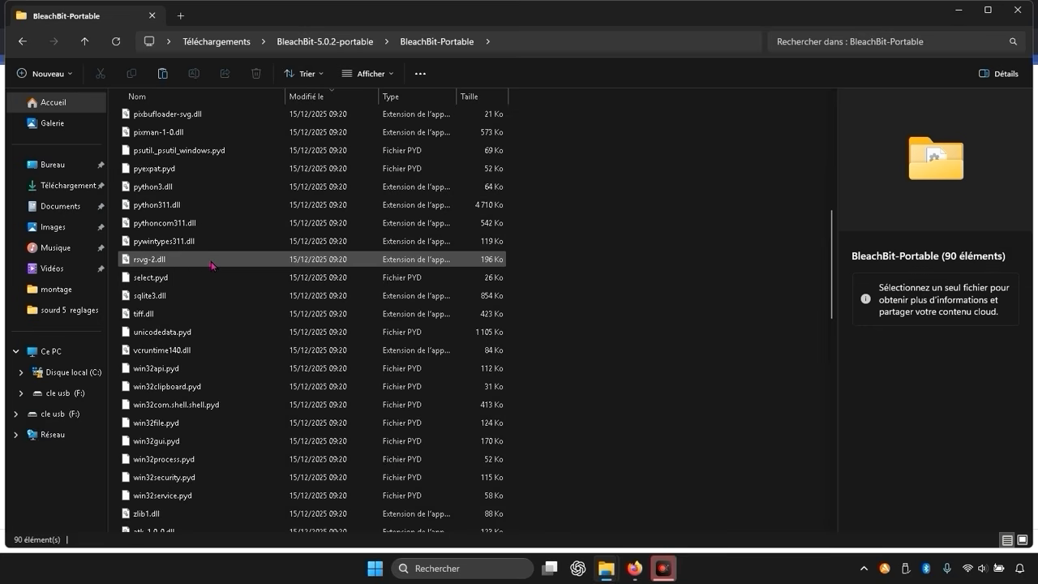
scroll(210, 264, "down", 5)
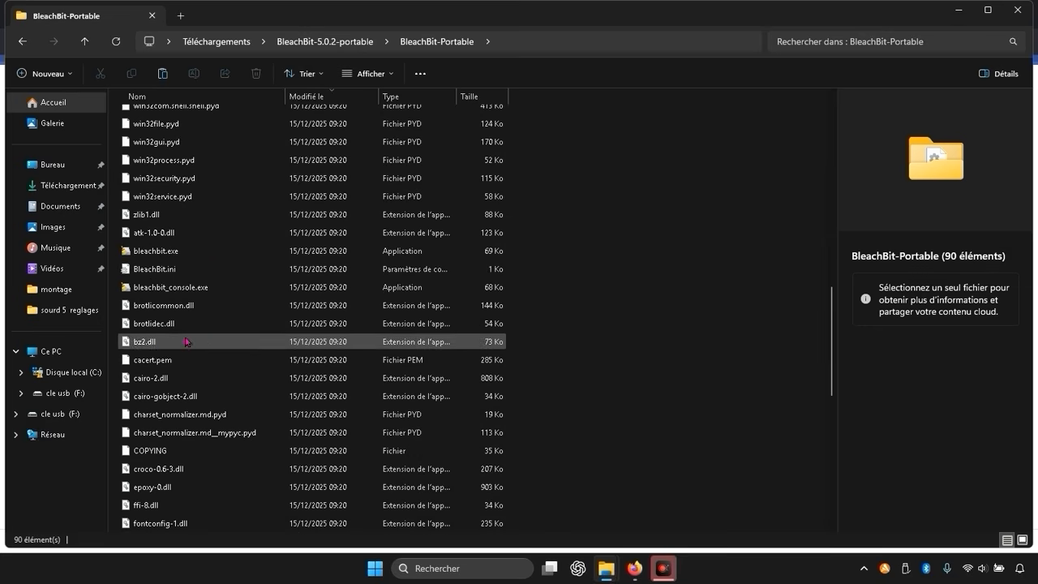
left_click(158, 254)
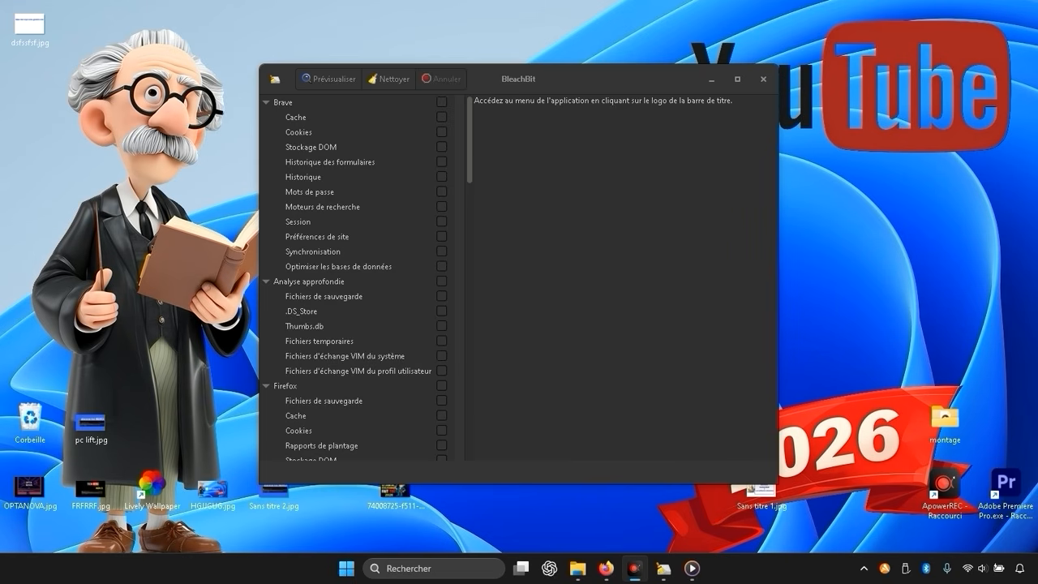
Step: Try to preview the cleanup without selecting any operation
left_click(328, 78)
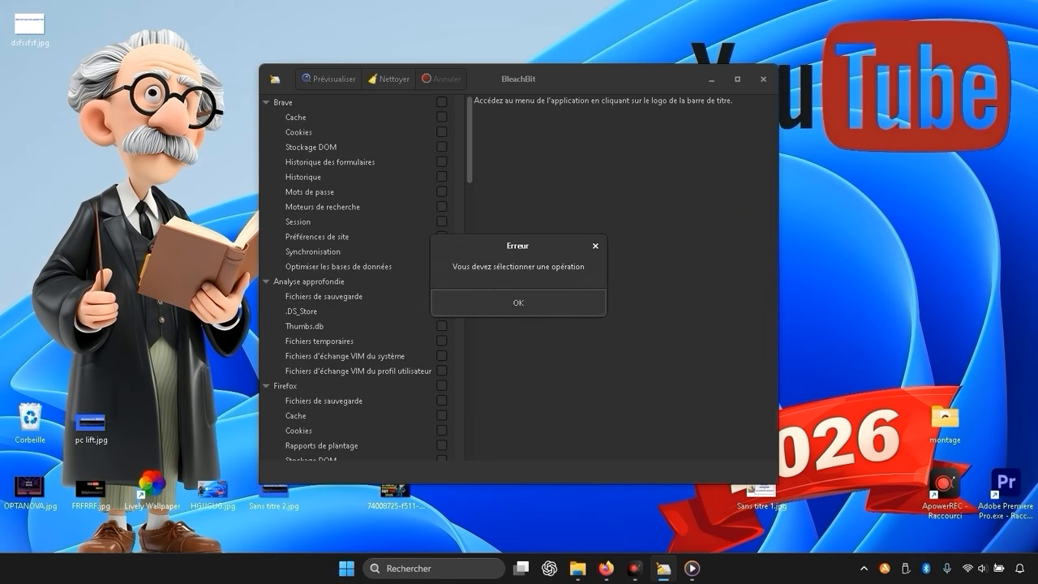
left_click(518, 302)
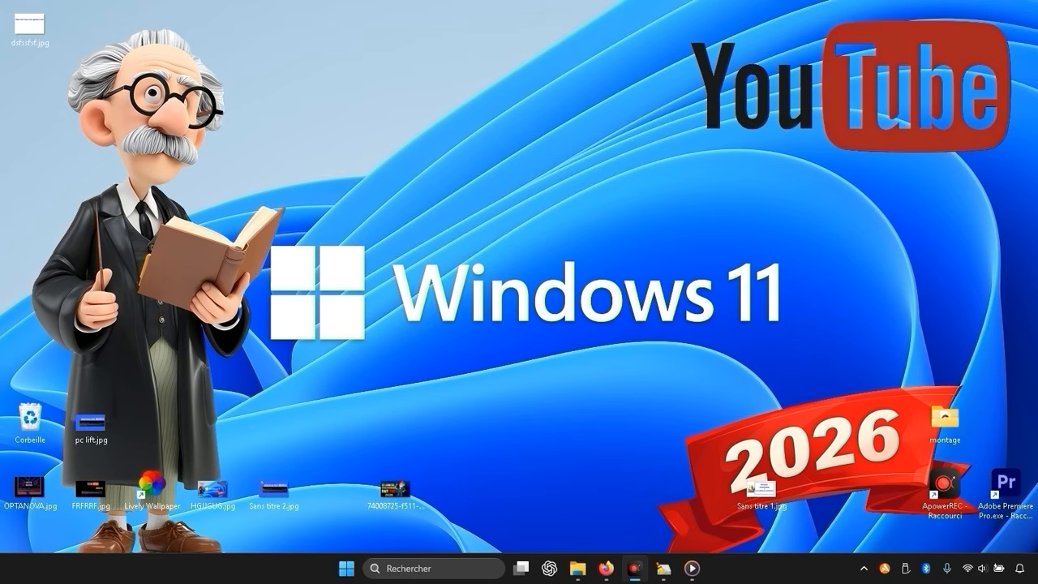
Step: Search Windows for "creer", open the restore point settings and check that system protection is enabled for drive C:
left_click(422, 569)
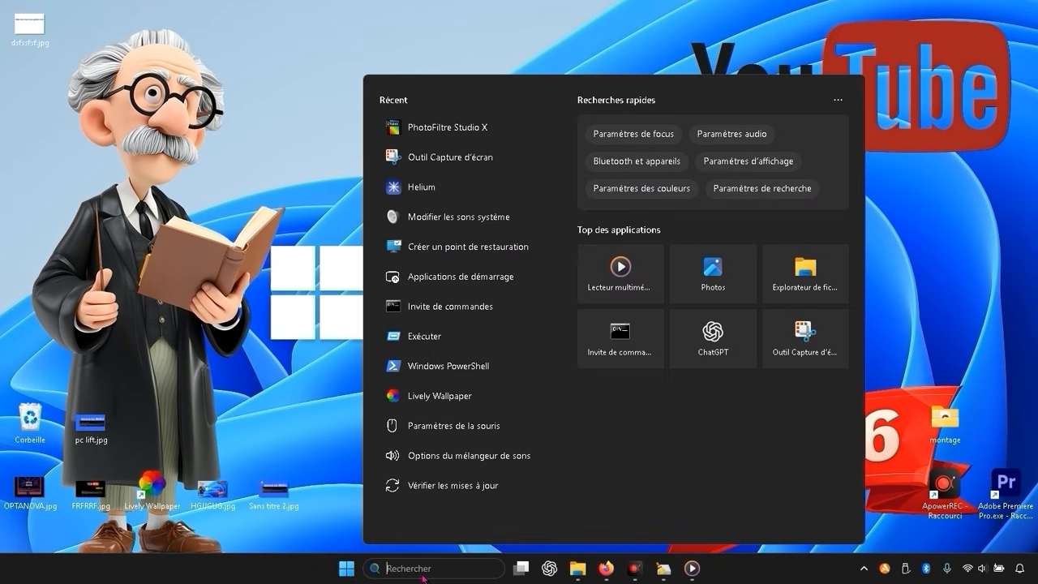
type("creer")
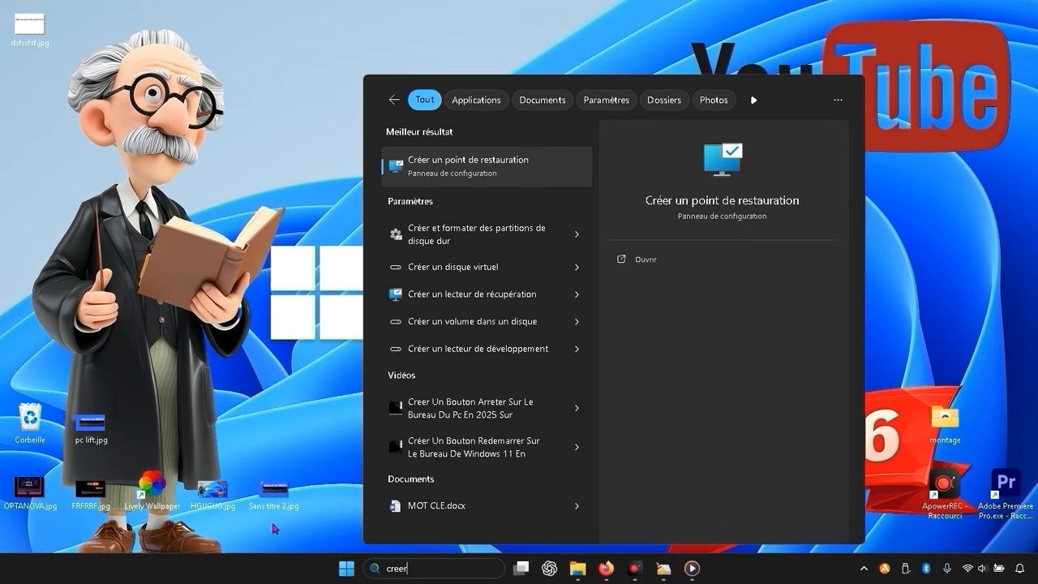
left_click(523, 169)
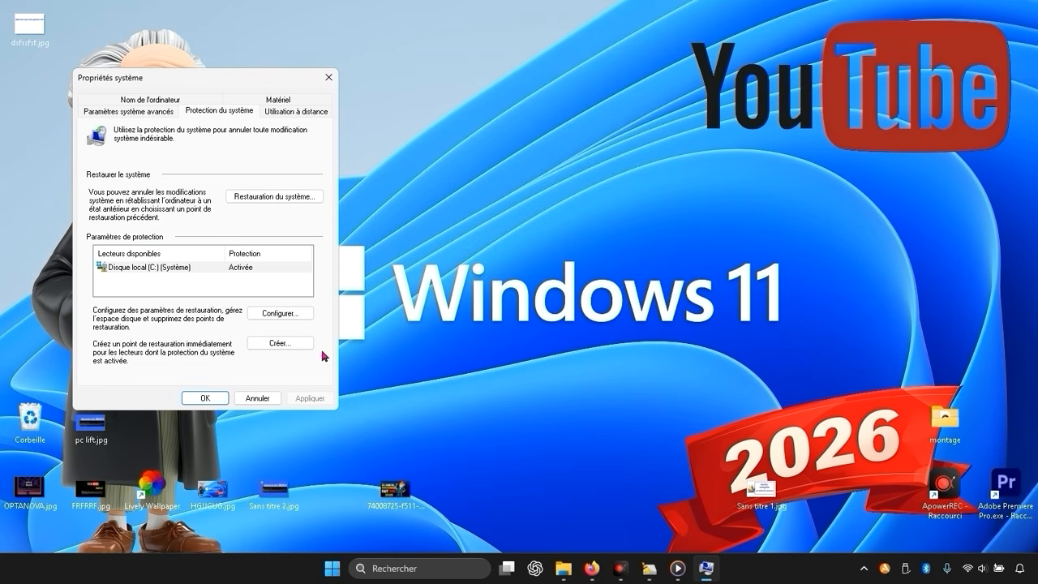
left_click(288, 316)
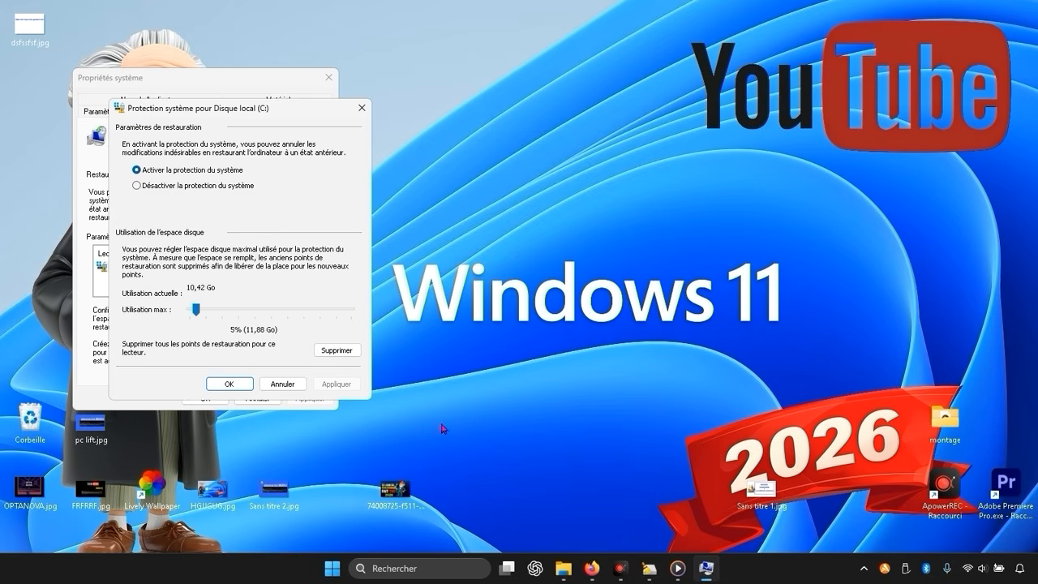
left_click(227, 385)
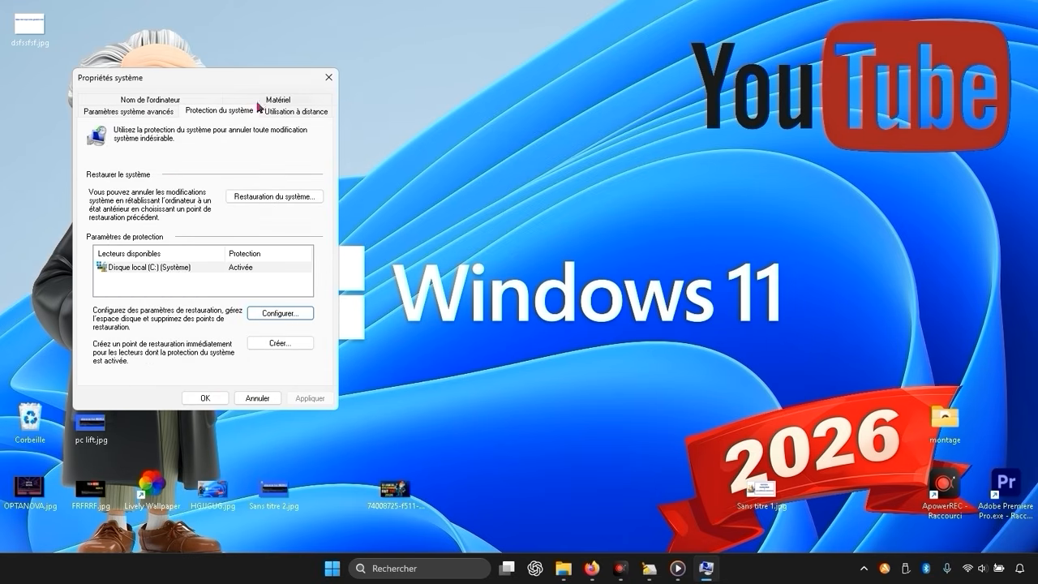
Step: Create a system restore point described as "bleach bit" and close the system properties
left_click(296, 350)
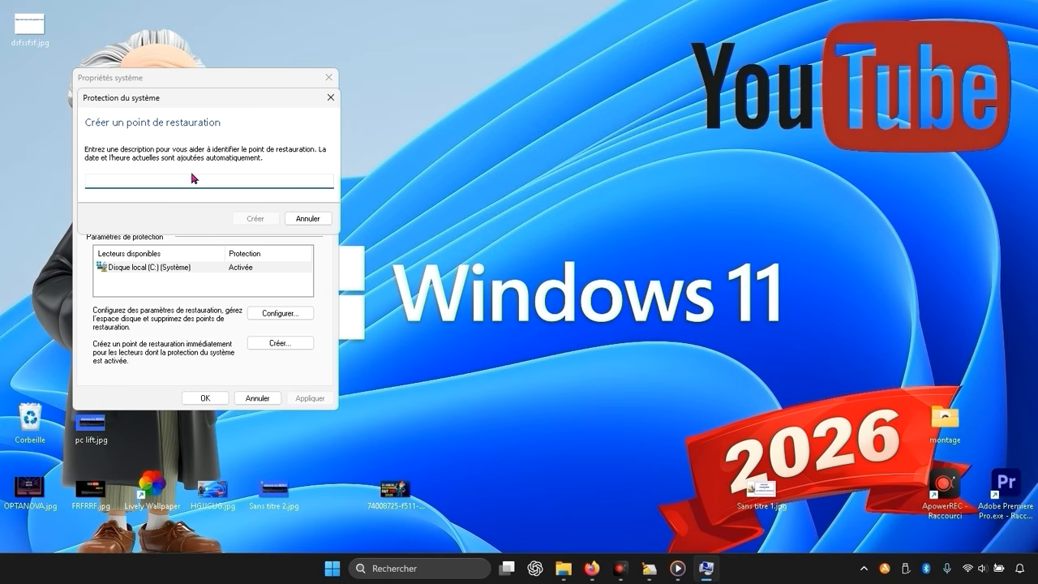
type("bleach bit")
left_click(262, 219)
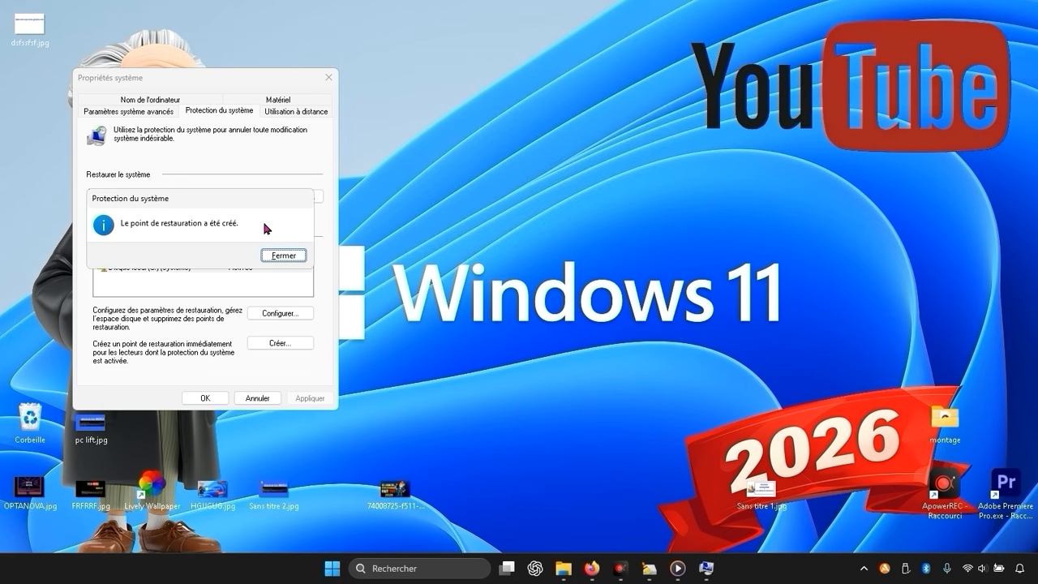
left_click(283, 254)
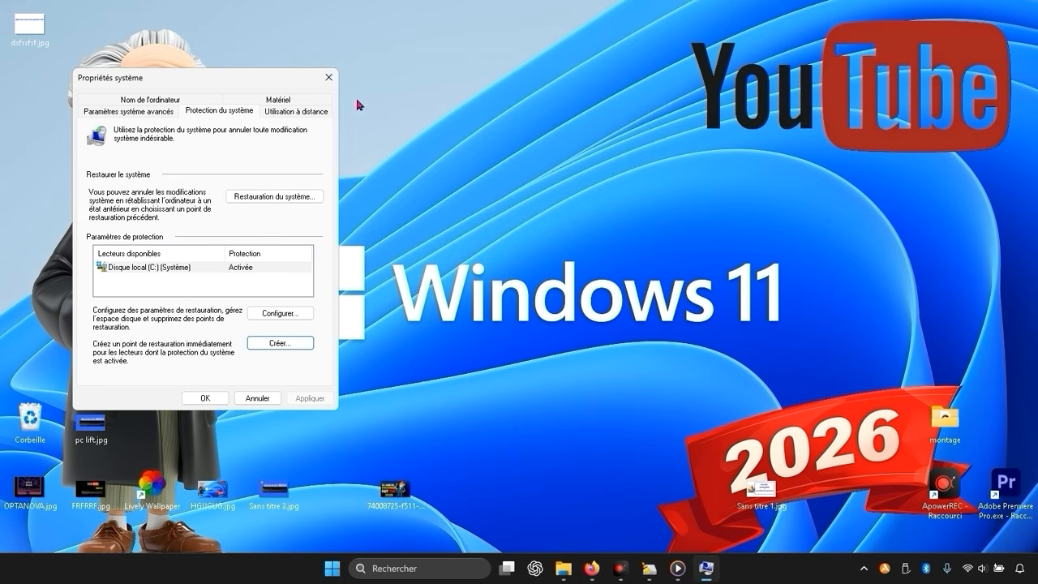
left_click(328, 77)
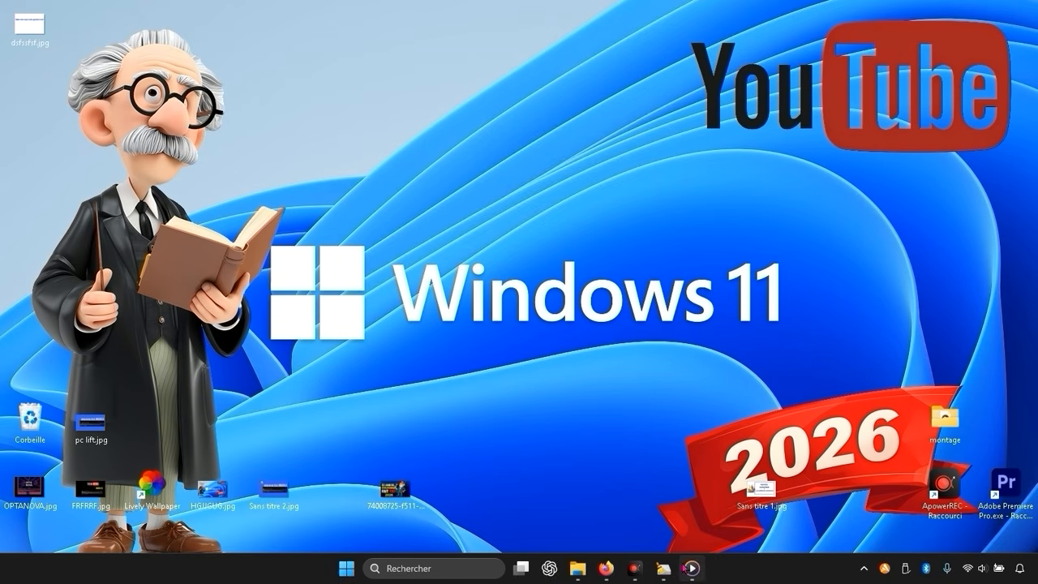
left_click(689, 568)
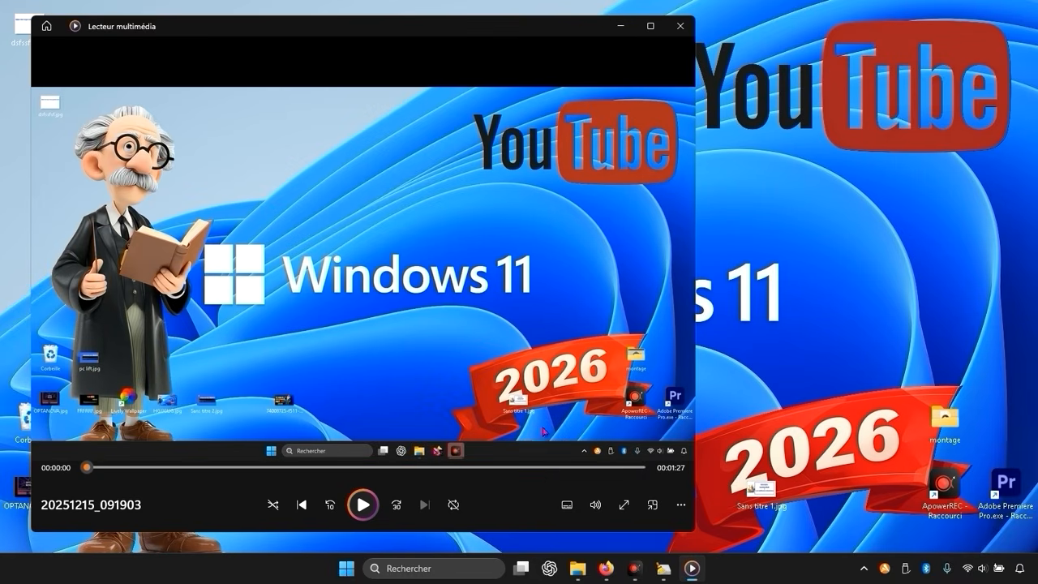
left_click(620, 26)
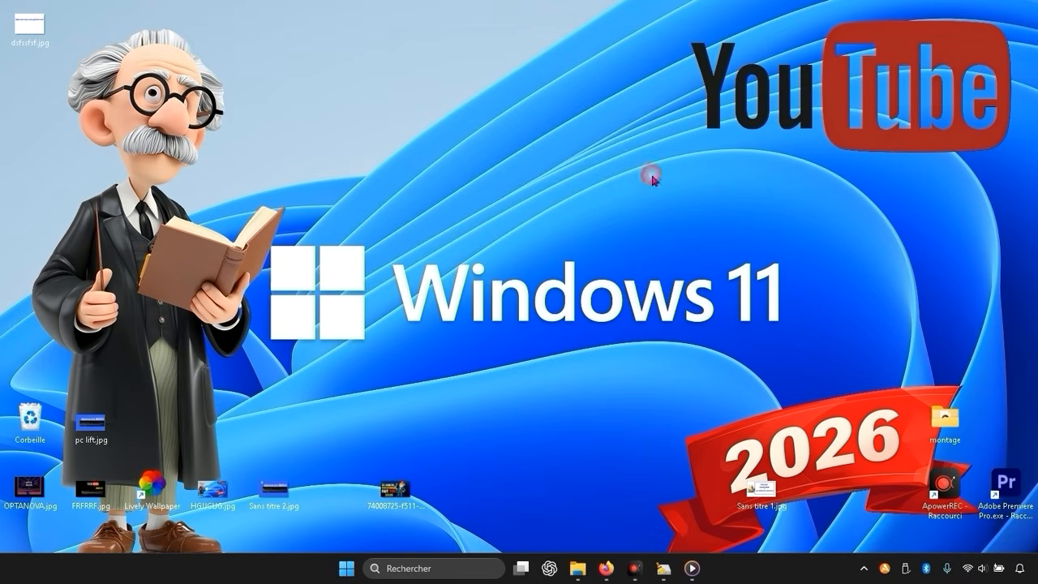
Step: Switch to BleachBit and review the selected cleaning options, from the Système group back up to the Firefox group
left_click(665, 568)
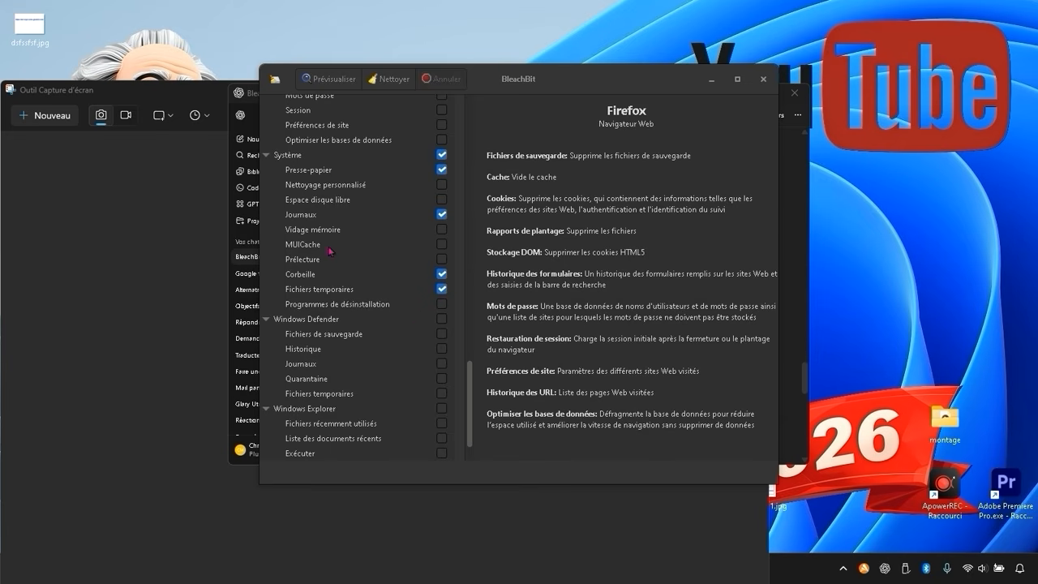
scroll(347, 273, "up", 1)
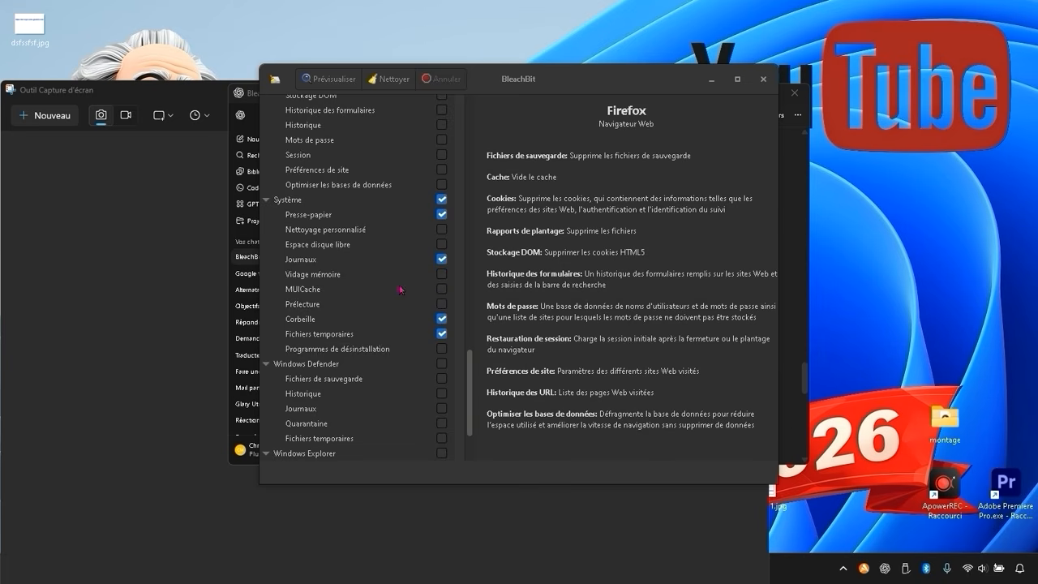
scroll(398, 286, "up", 1)
scroll(438, 259, "up", 5)
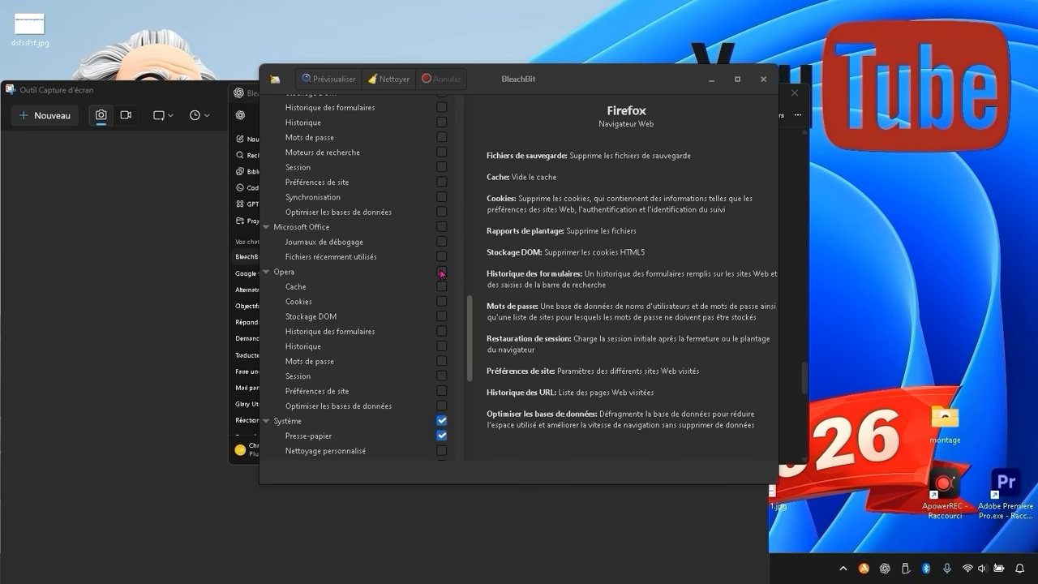
scroll(441, 272, "up", 5)
scroll(441, 272, "up", 3)
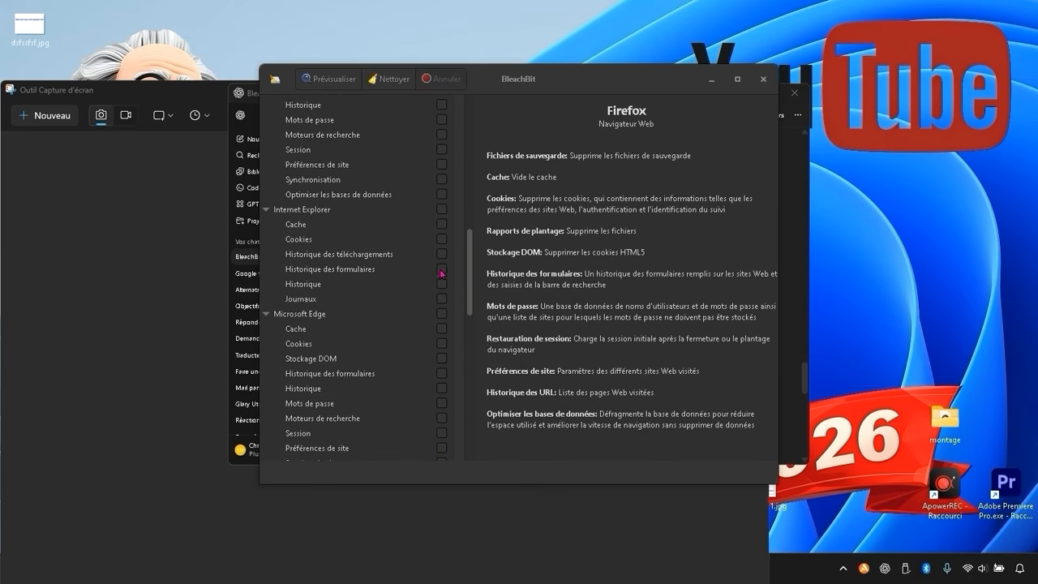
scroll(441, 275, "up", 6)
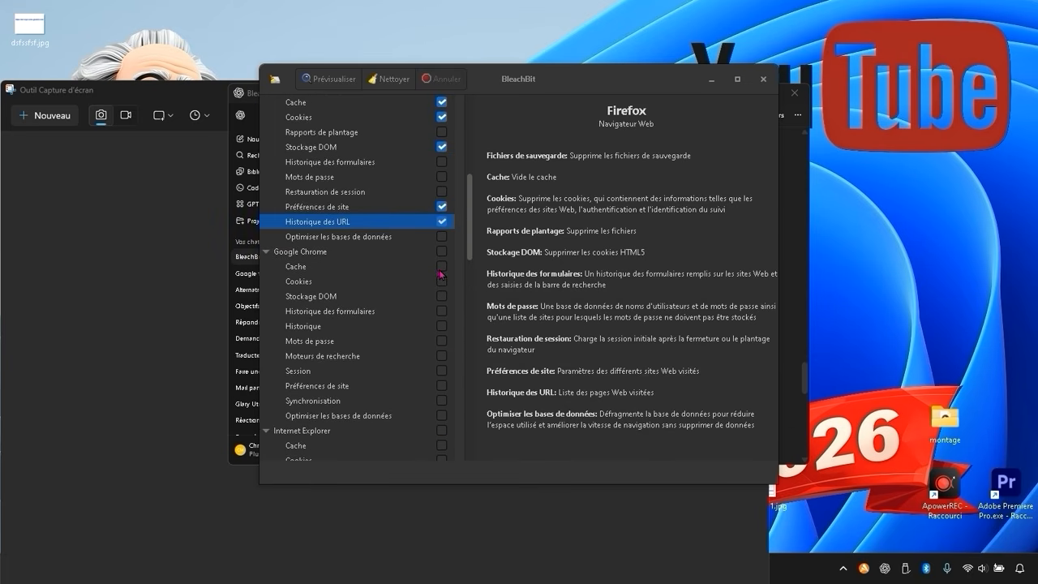
scroll(441, 274, "up", 3)
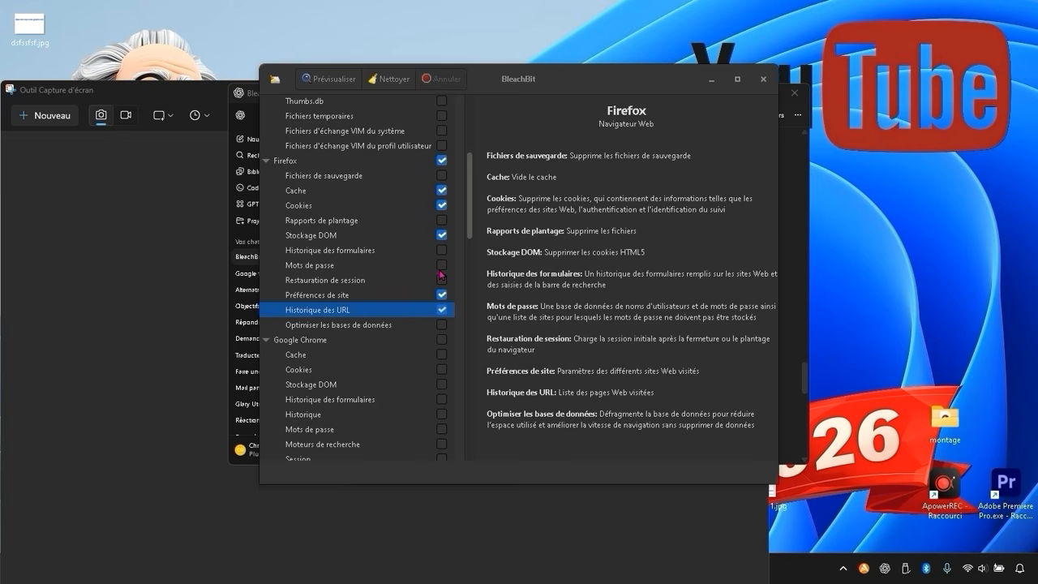
scroll(441, 274, "up", 5)
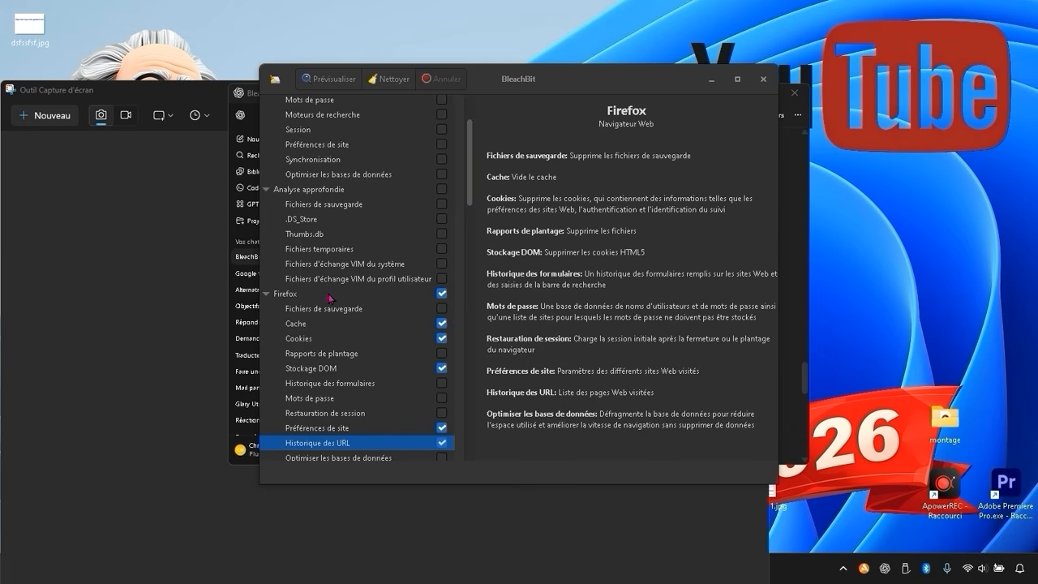
scroll(413, 300, "down", 2)
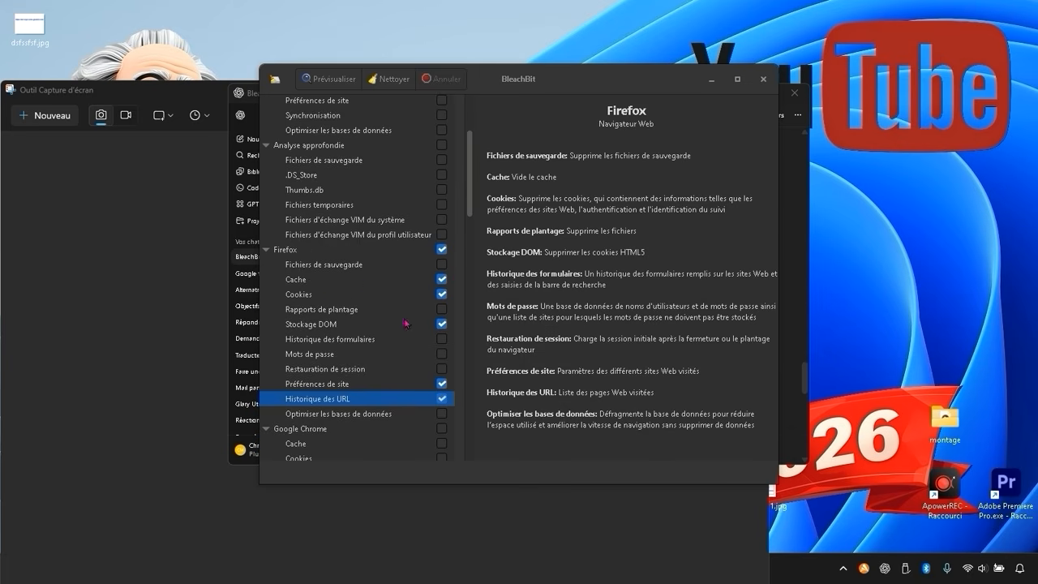
Step: Examine the selected Firefox cleaning options and the Google Chrome, Internet Explorer, Microsoft Edge, Brave and deep scan groups in the list
scroll(377, 292, "down", 2)
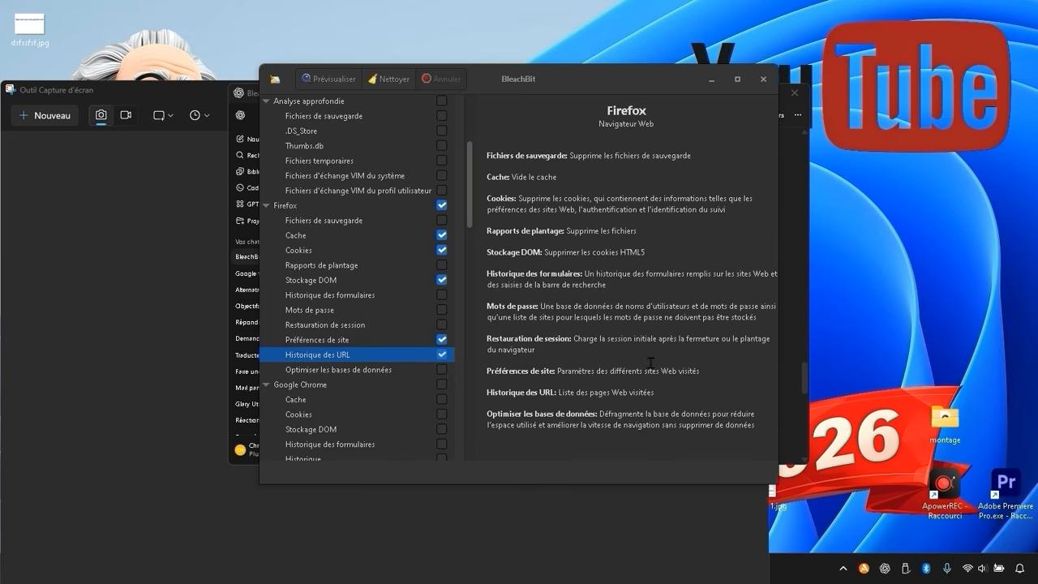
scroll(430, 266, "down", 1)
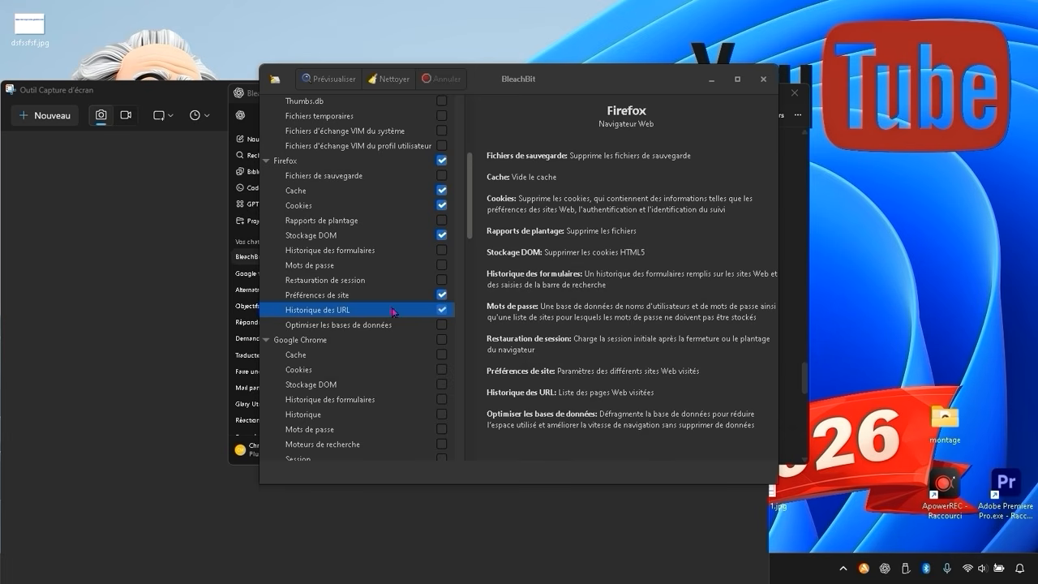
scroll(470, 324, "up", 1)
scroll(470, 324, "up", 1)
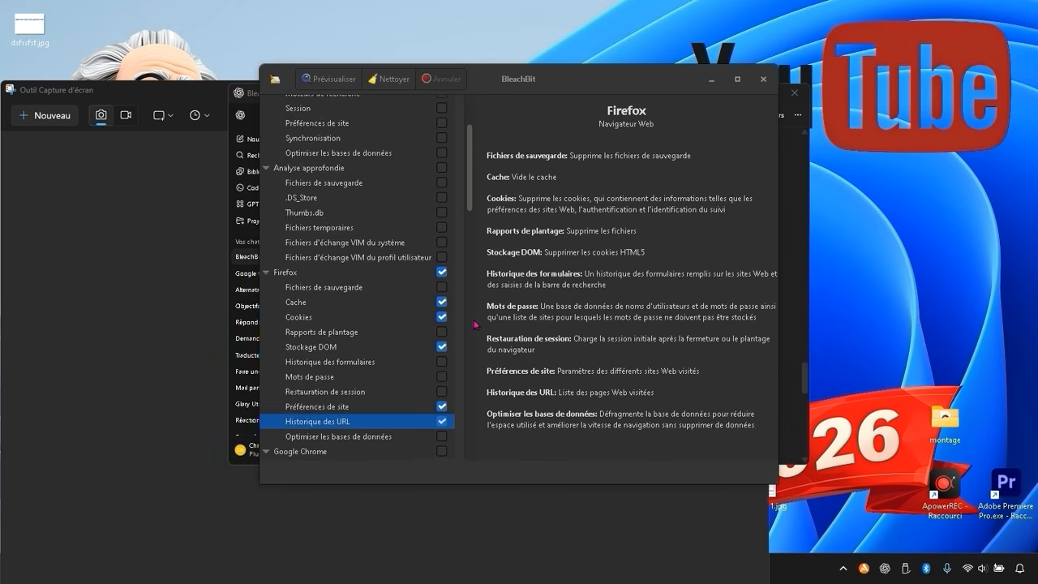
scroll(472, 324, "down", 2)
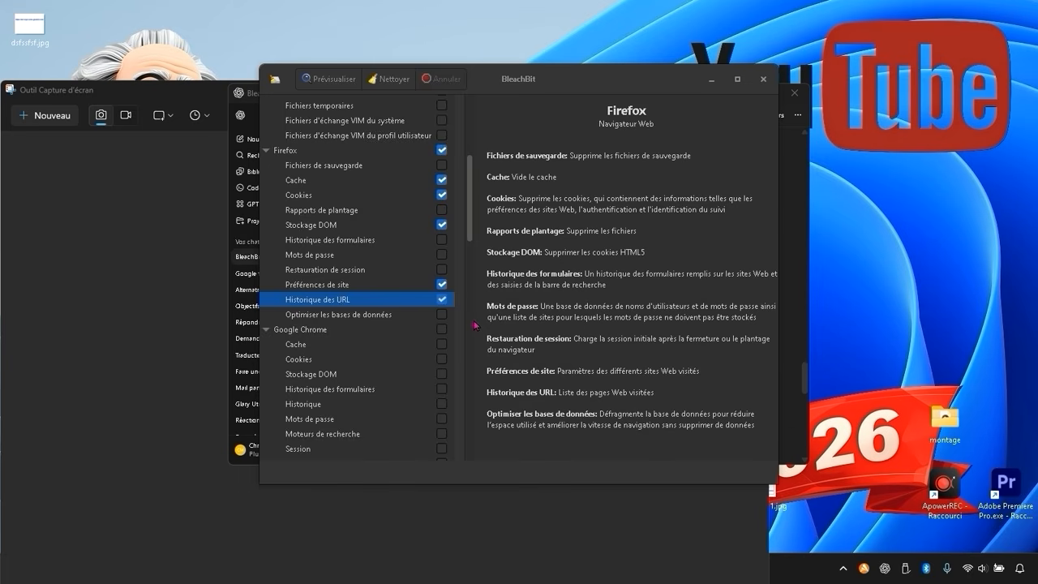
scroll(475, 325, "up", 1)
scroll(484, 331, "down", 3)
scroll(455, 316, "up", 2)
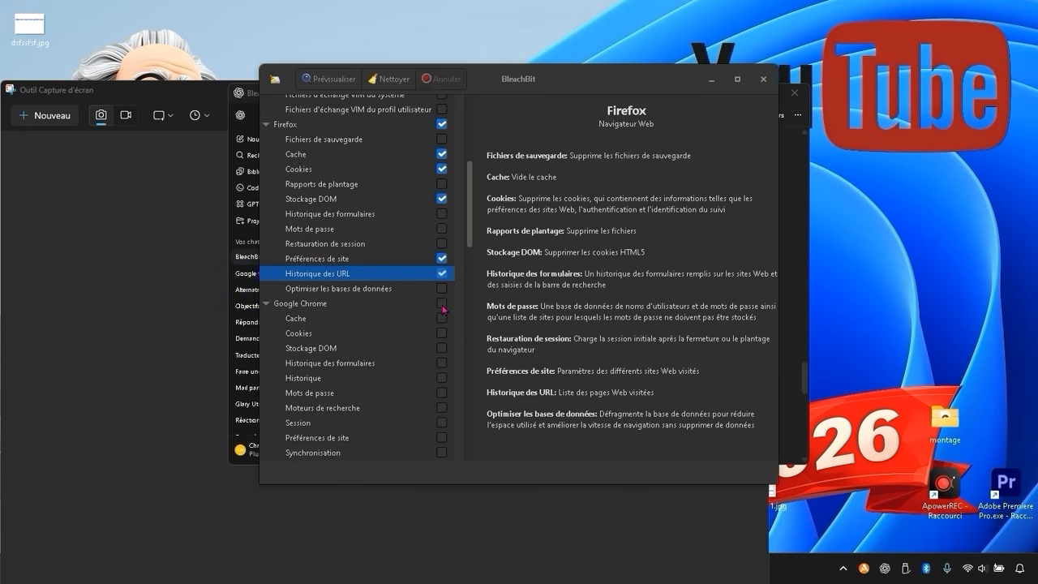
scroll(446, 312, "down", 5)
scroll(442, 311, "up", 2)
scroll(442, 310, "down", 2)
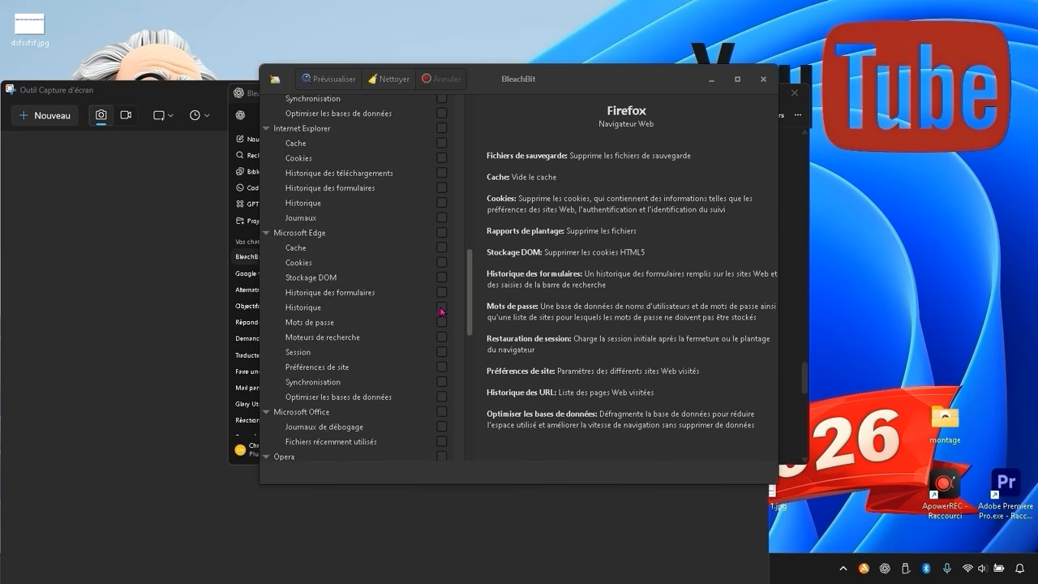
scroll(442, 311, "up", 6)
scroll(442, 311, "up", 7)
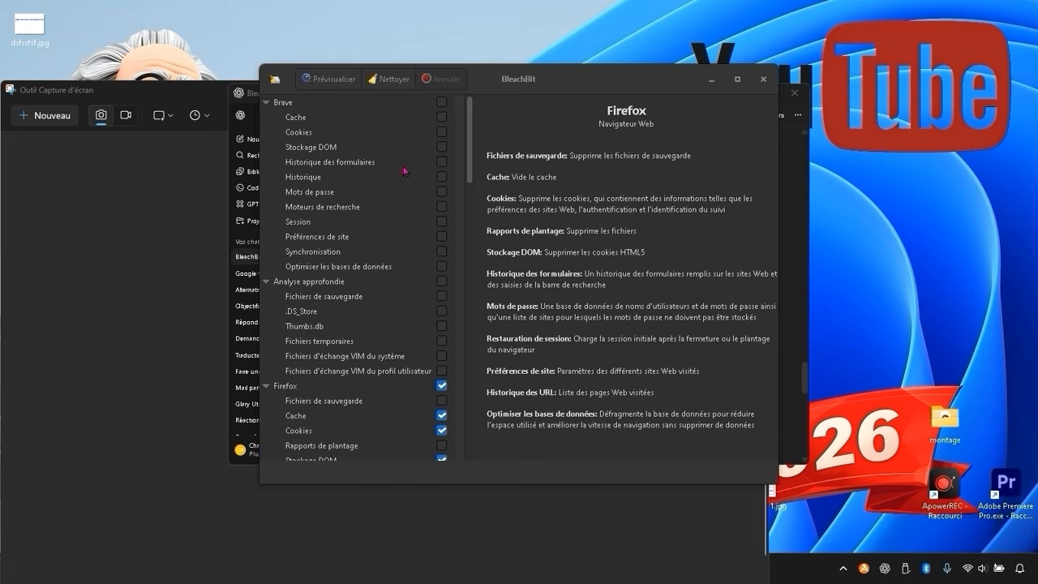
Step: Run the cleanup with the selected operations and confirm the permanent deletion of the files
left_click(386, 79)
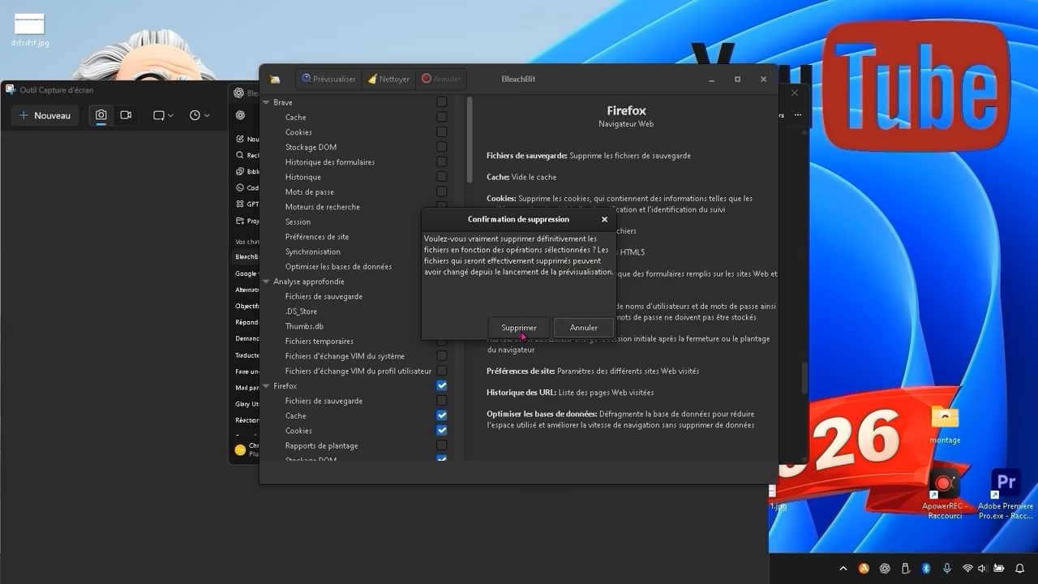
left_click(519, 327)
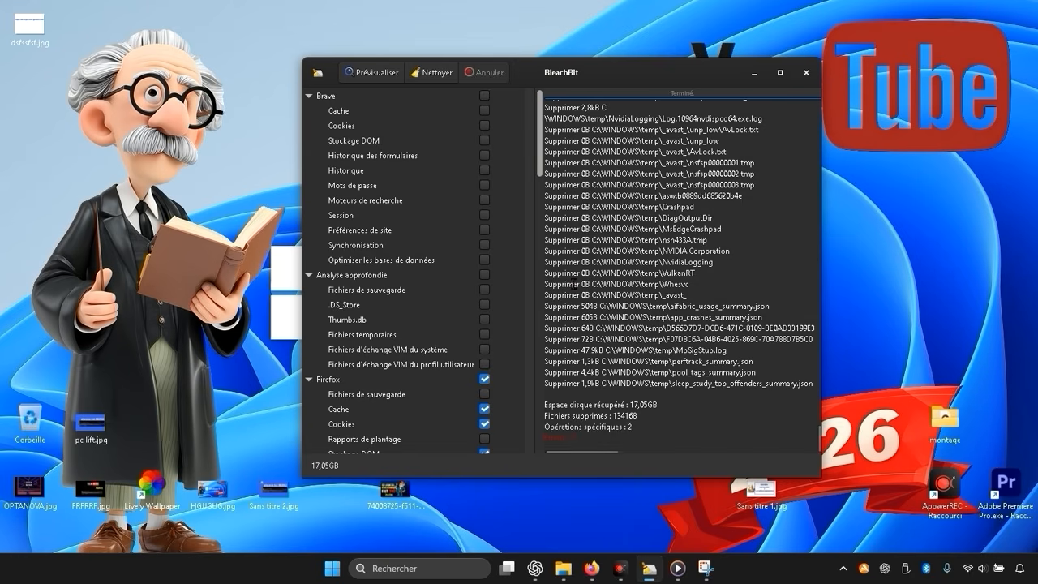
scroll(484, 341, "down", 1)
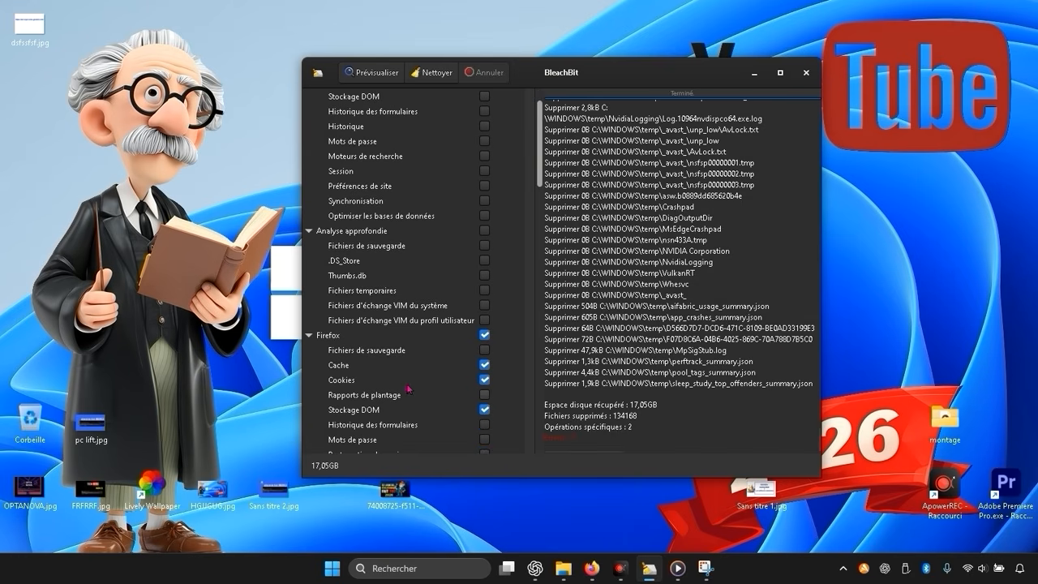